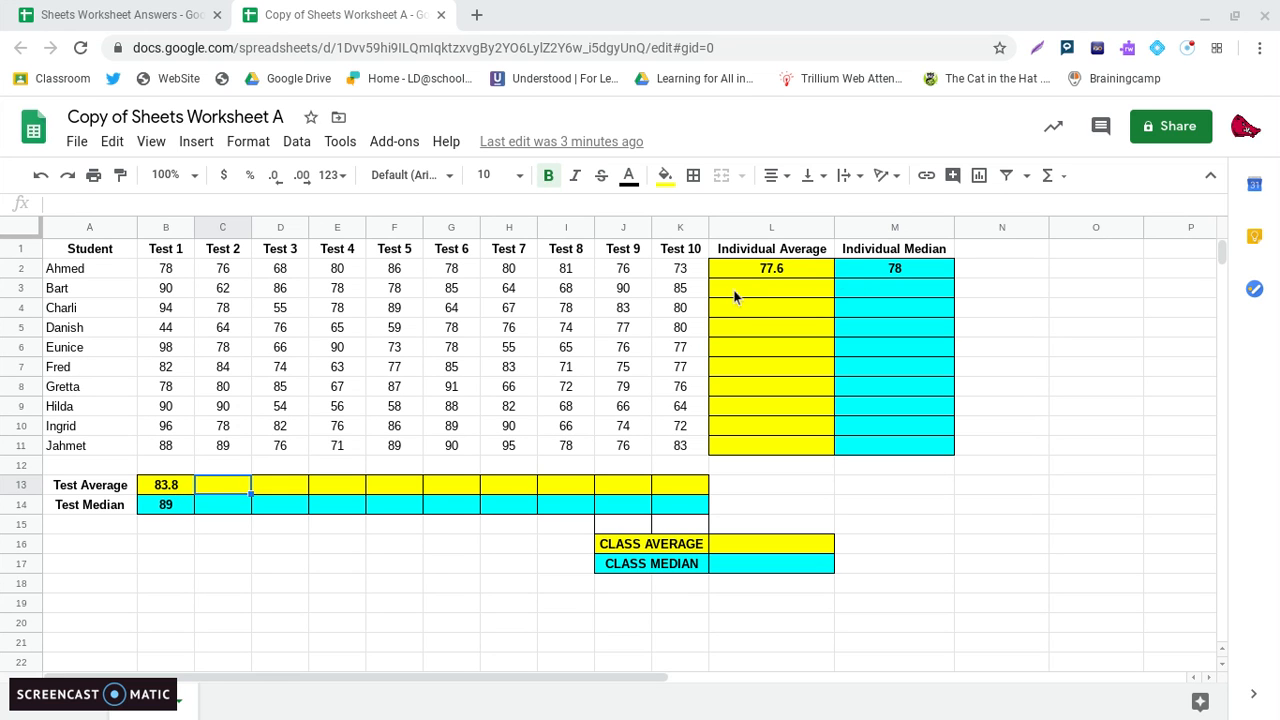
# Calculate the Test 2 average in cell C13 with the formula =AVERAGE(C2:C11).
pyautogui.click(231, 486)
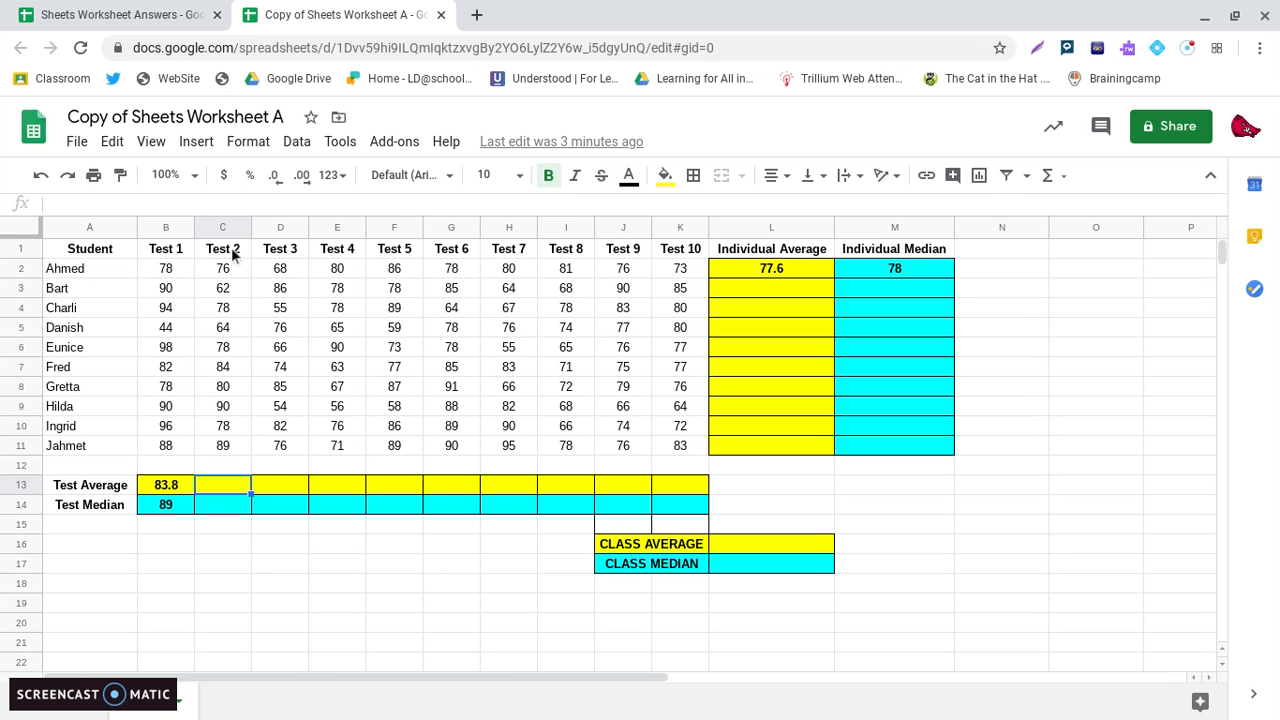
pyautogui.click(231, 484)
pyautogui.write('=AVERAGE')
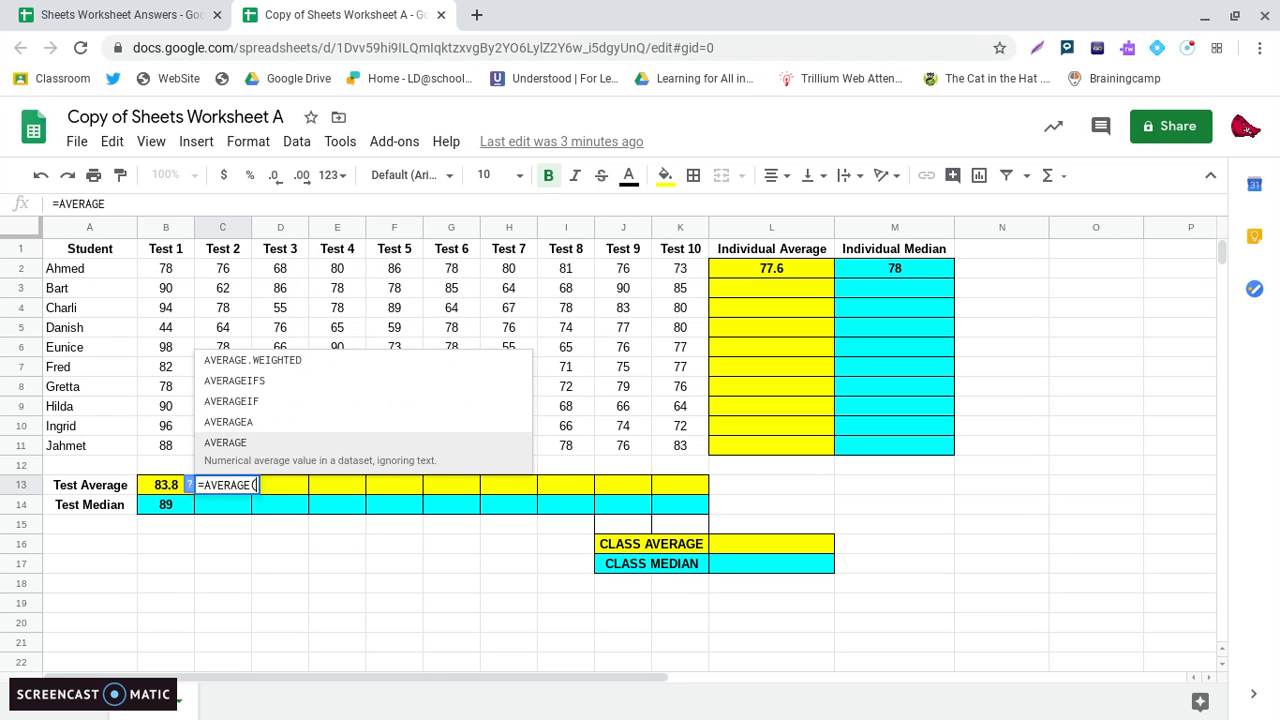
pyautogui.write('(')
pyautogui.moveTo(223, 268); pyautogui.dragTo(222, 455)
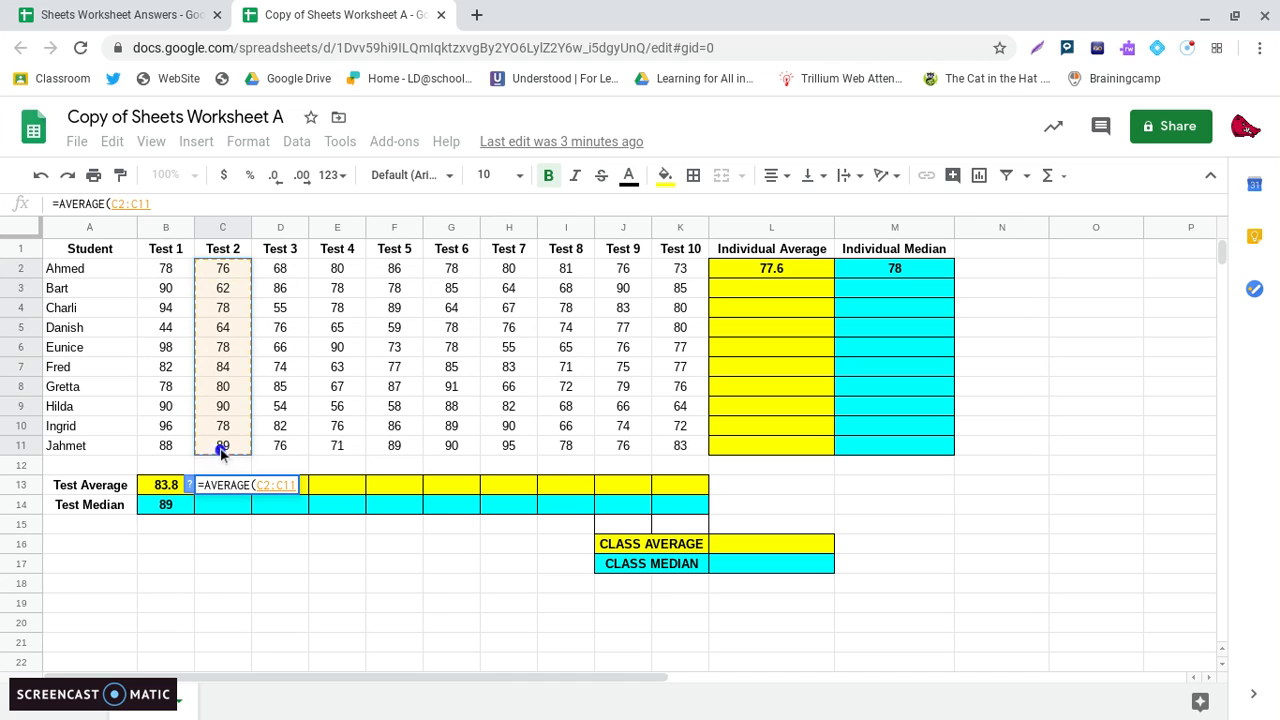
pyautogui.write(')')
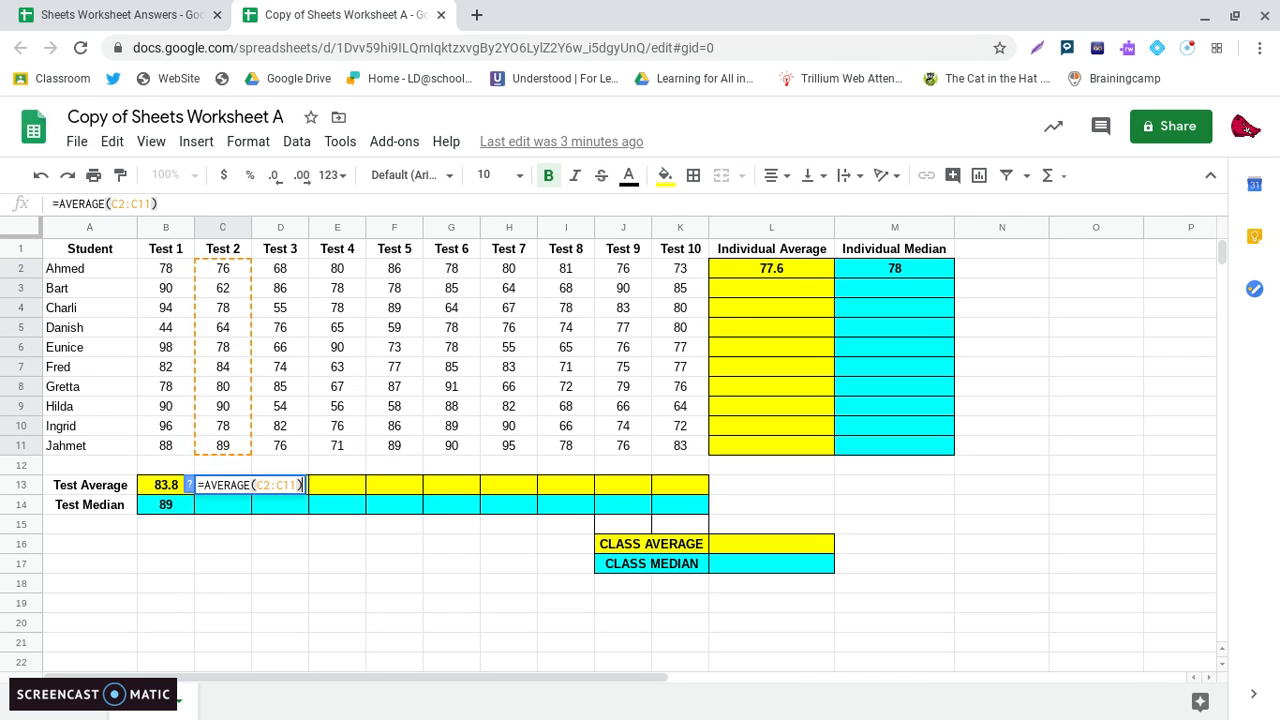
pyautogui.press('Return')
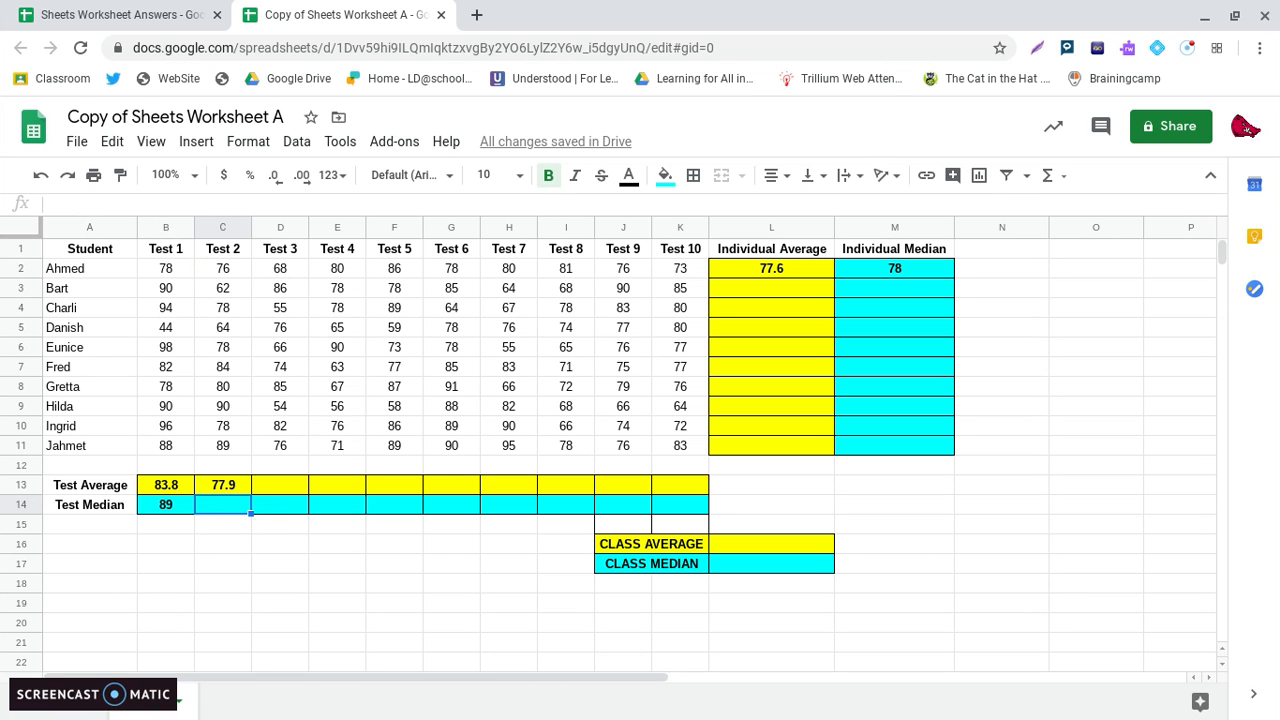
# Calculate the Test 2 median in cell C14 with the formula =MEDIAN(C2:C11).
pyautogui.write('=')
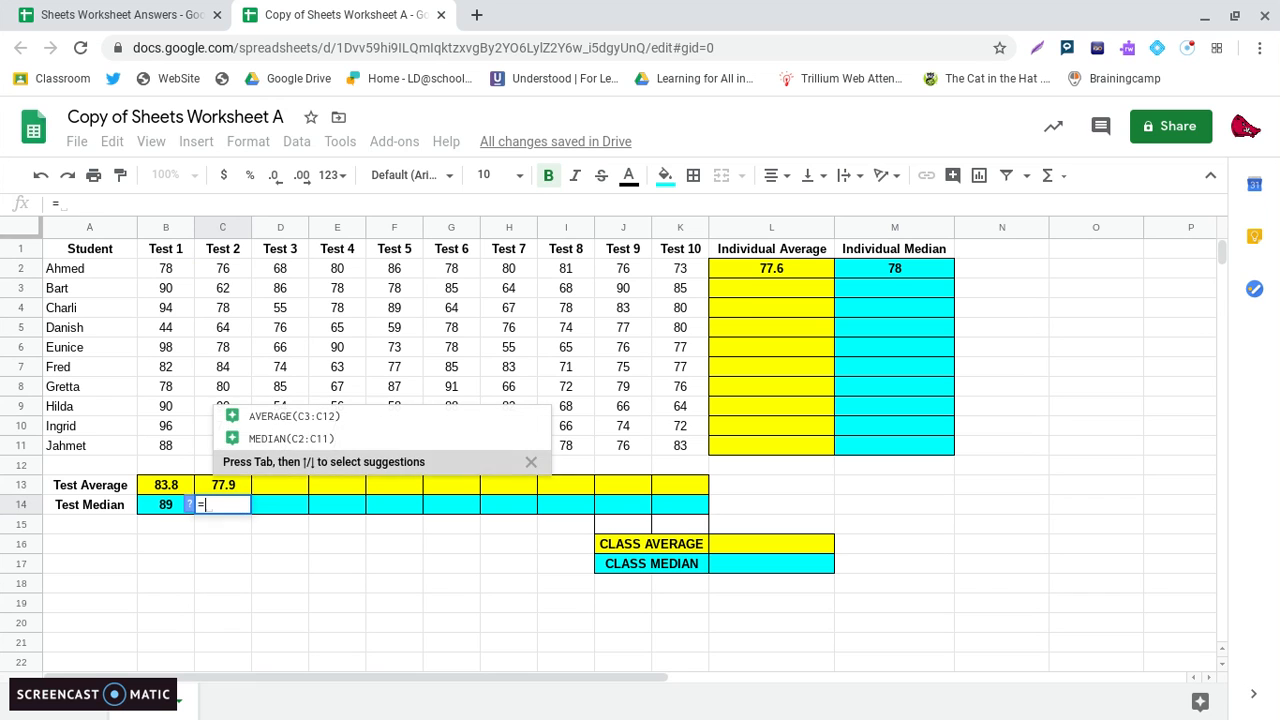
pyautogui.write('MEDIAN')
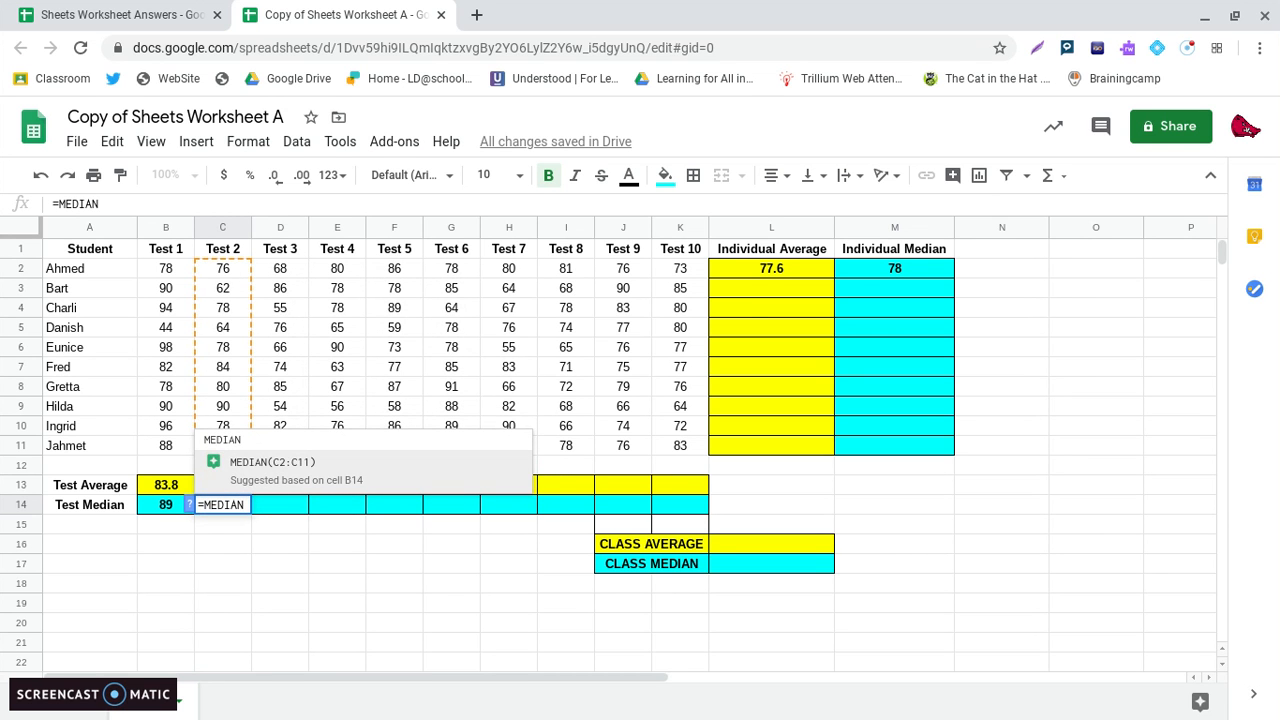
pyautogui.write('(')
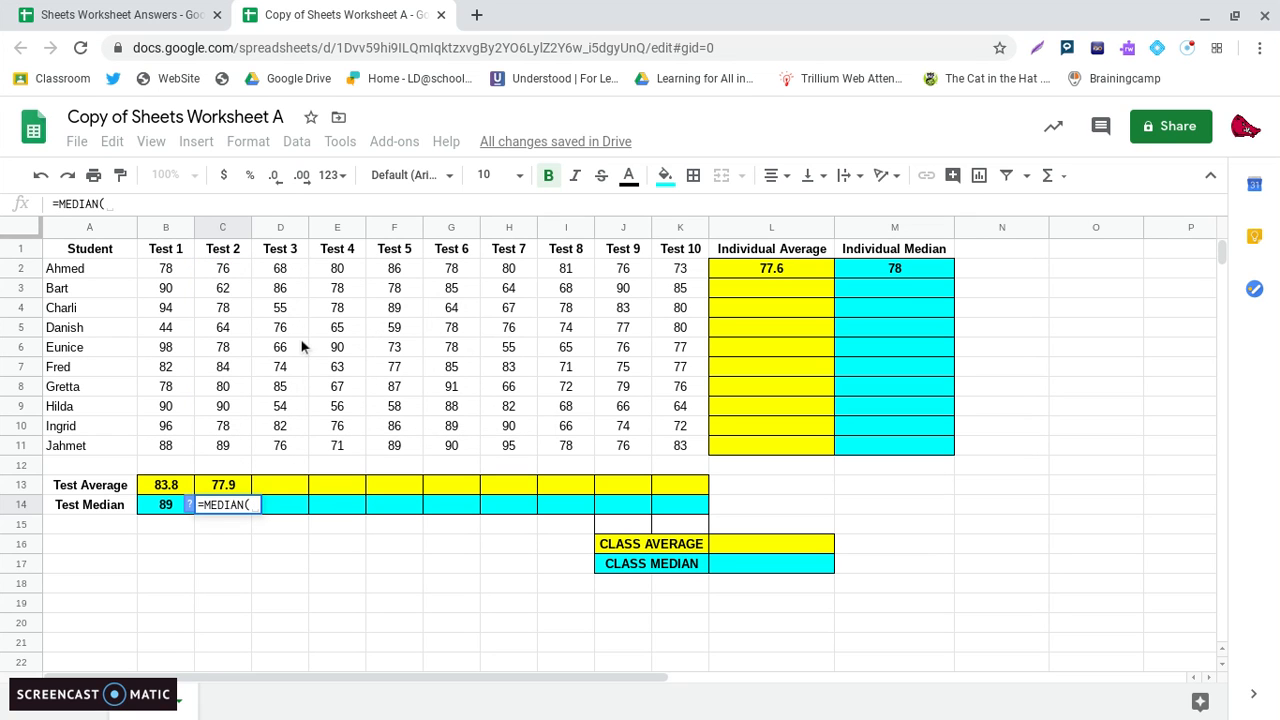
pyautogui.moveTo(220, 275); pyautogui.dragTo(246, 450)
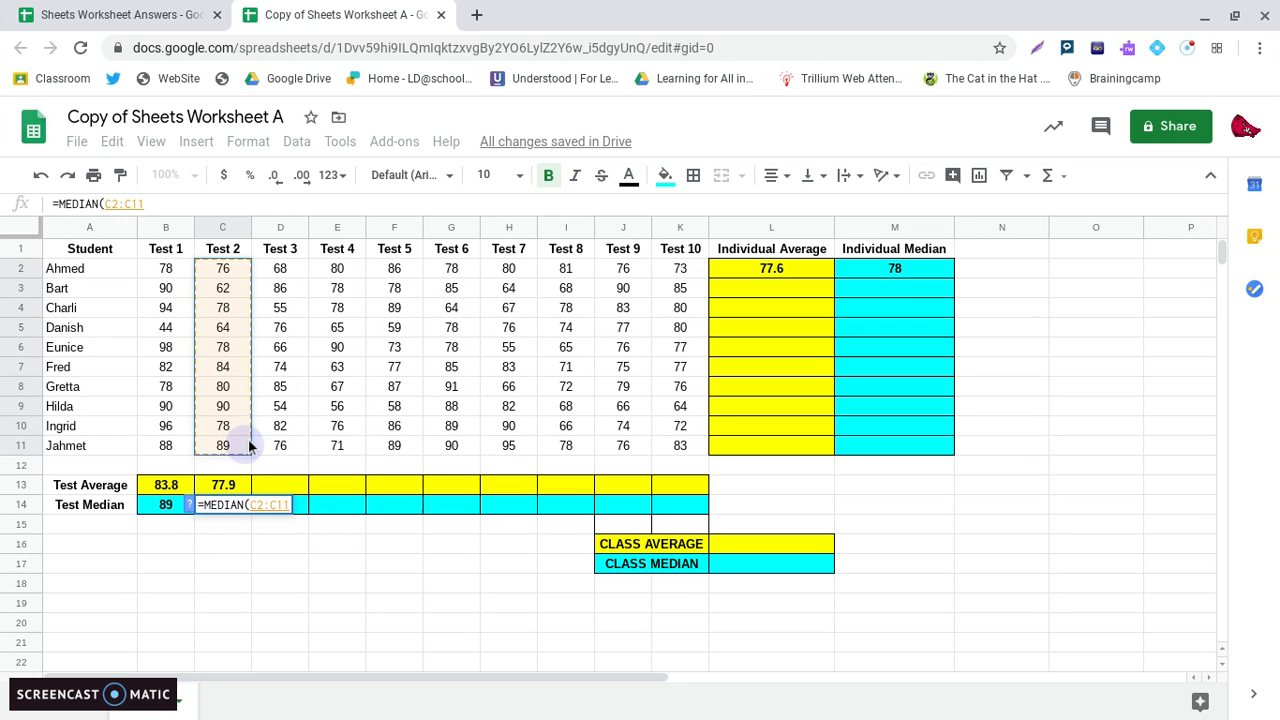
pyautogui.write(')')
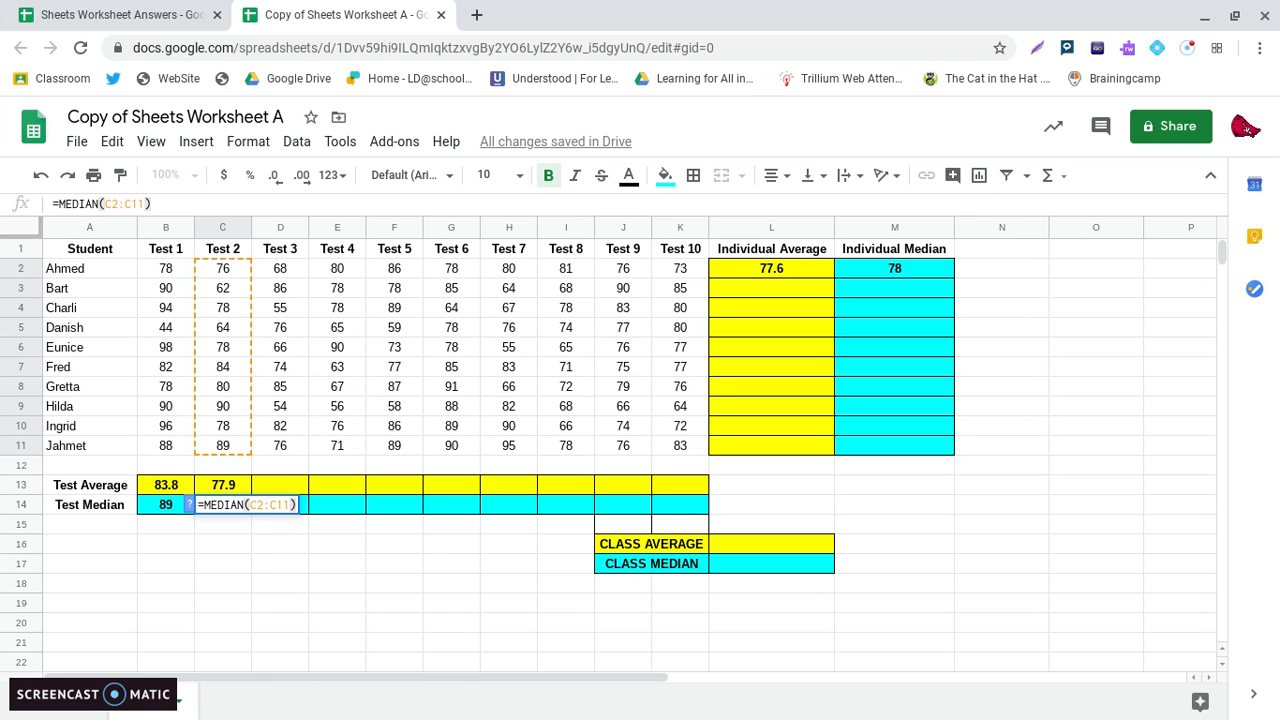
pyautogui.press('Return')
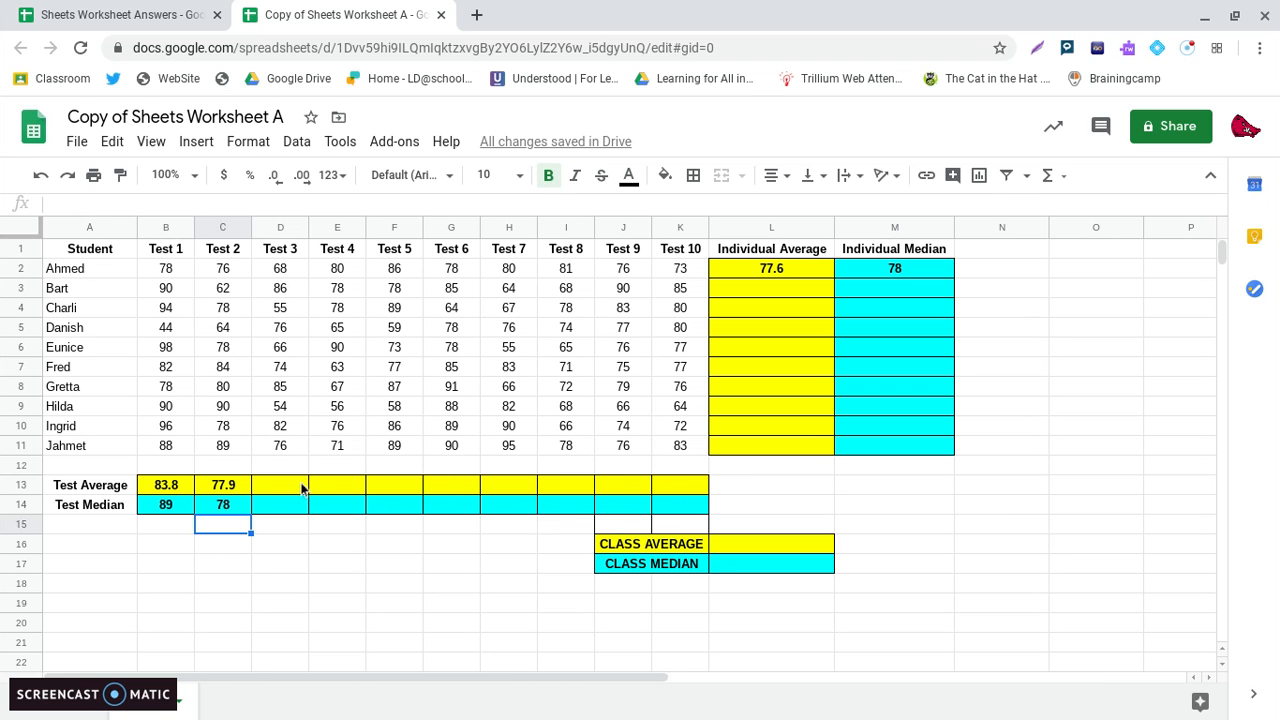
# Clear C13 and fill the average formula from B13 across to K13, and fill the median formula from C14 across to K14.
pyautogui.click(248, 484)
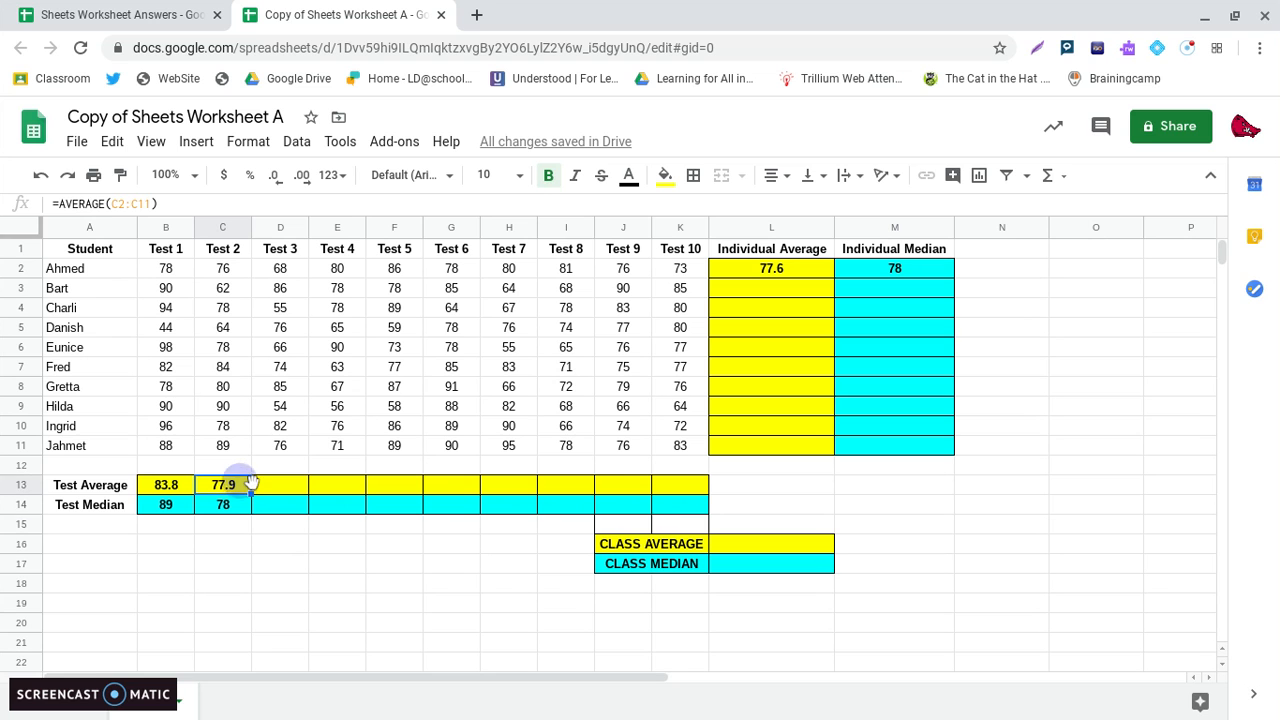
pyautogui.press('Delete')
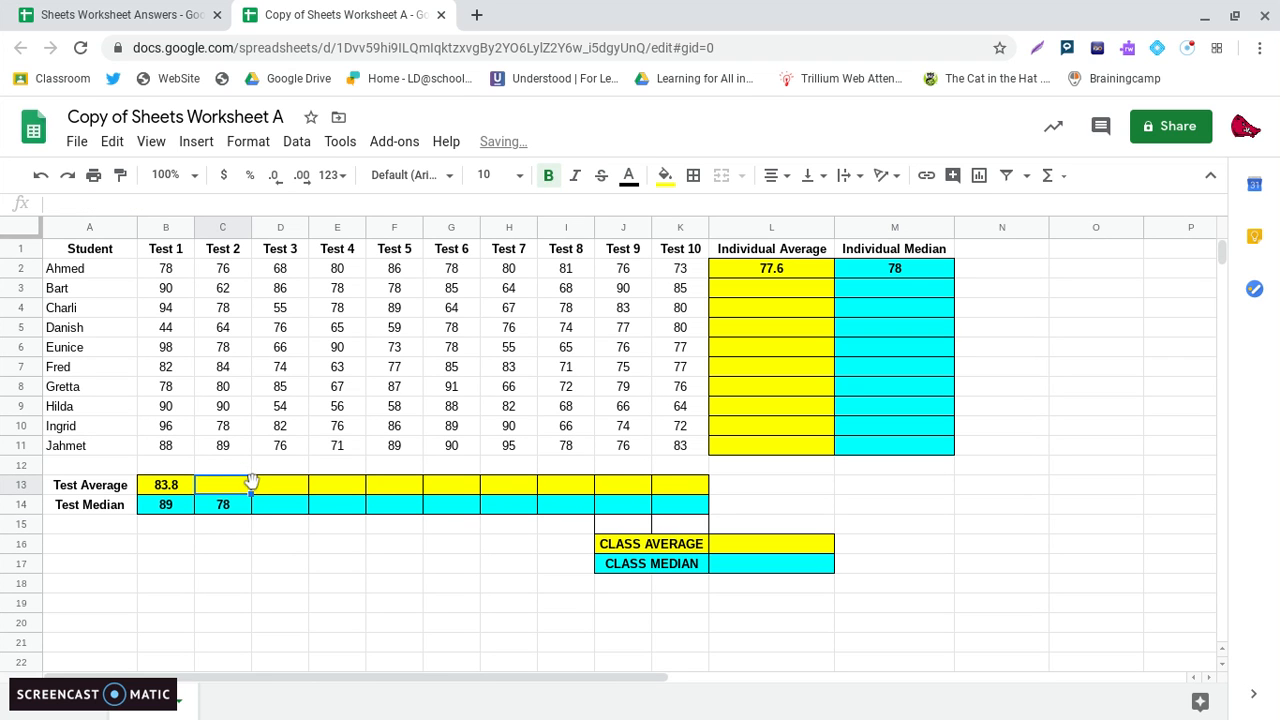
pyautogui.click(184, 490)
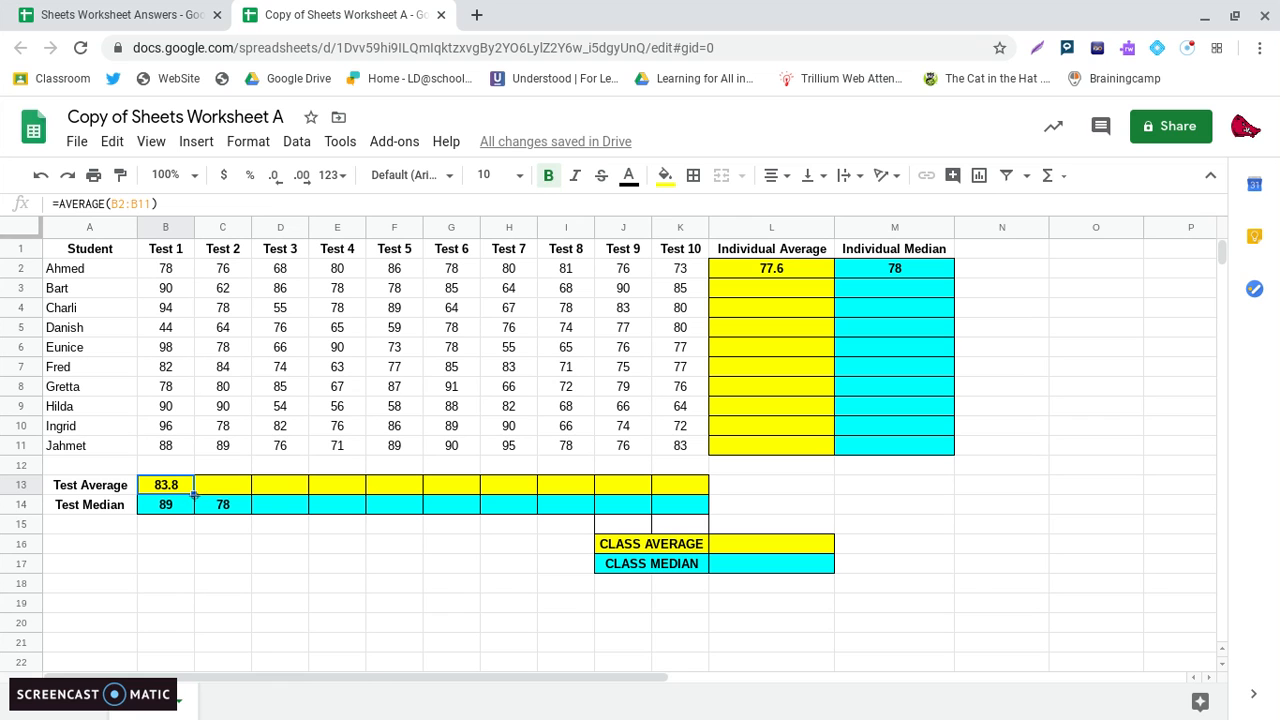
pyautogui.moveTo(194, 494); pyautogui.dragTo(672, 490)
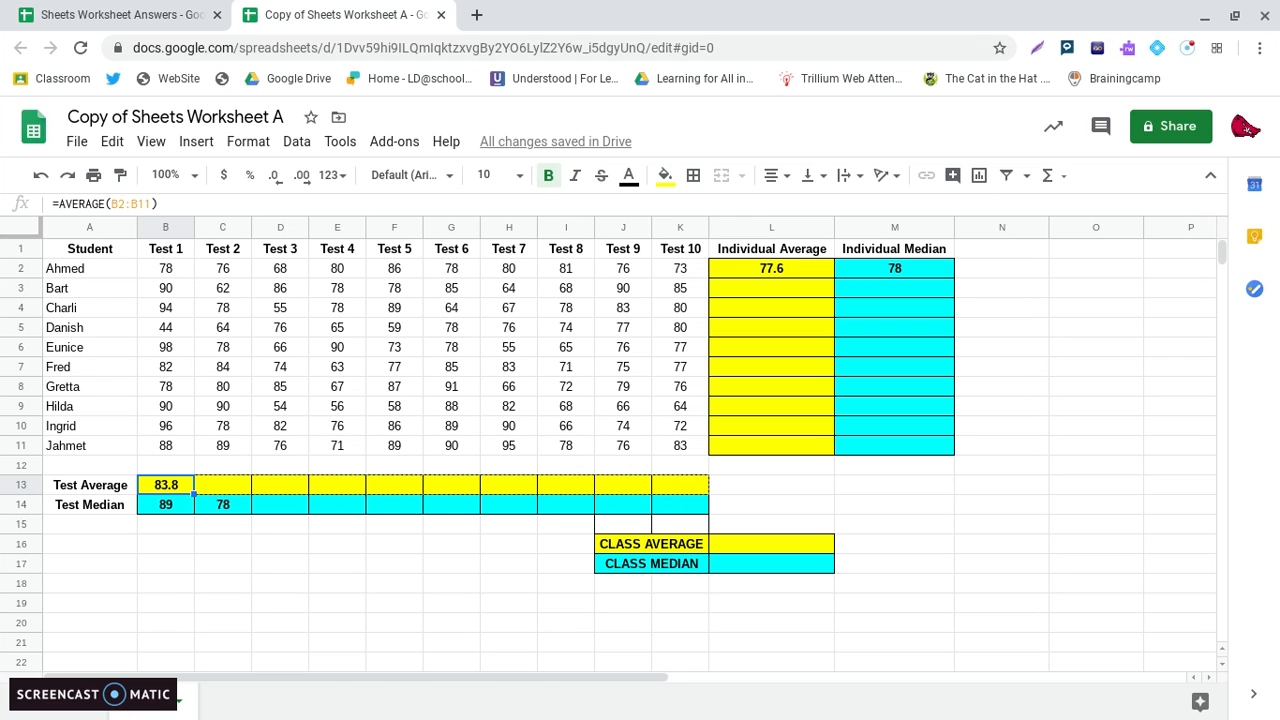
pyautogui.moveTo(680, 491); pyautogui.dragTo(684, 492)
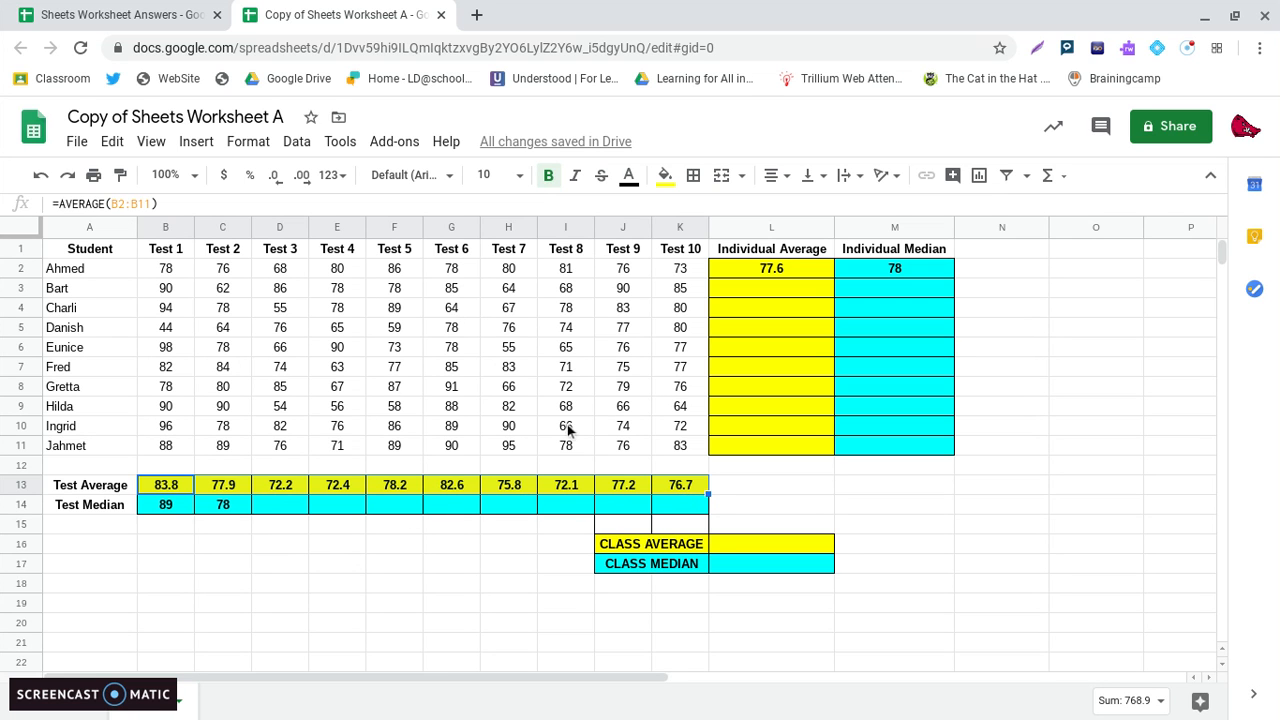
pyautogui.click(241, 515)
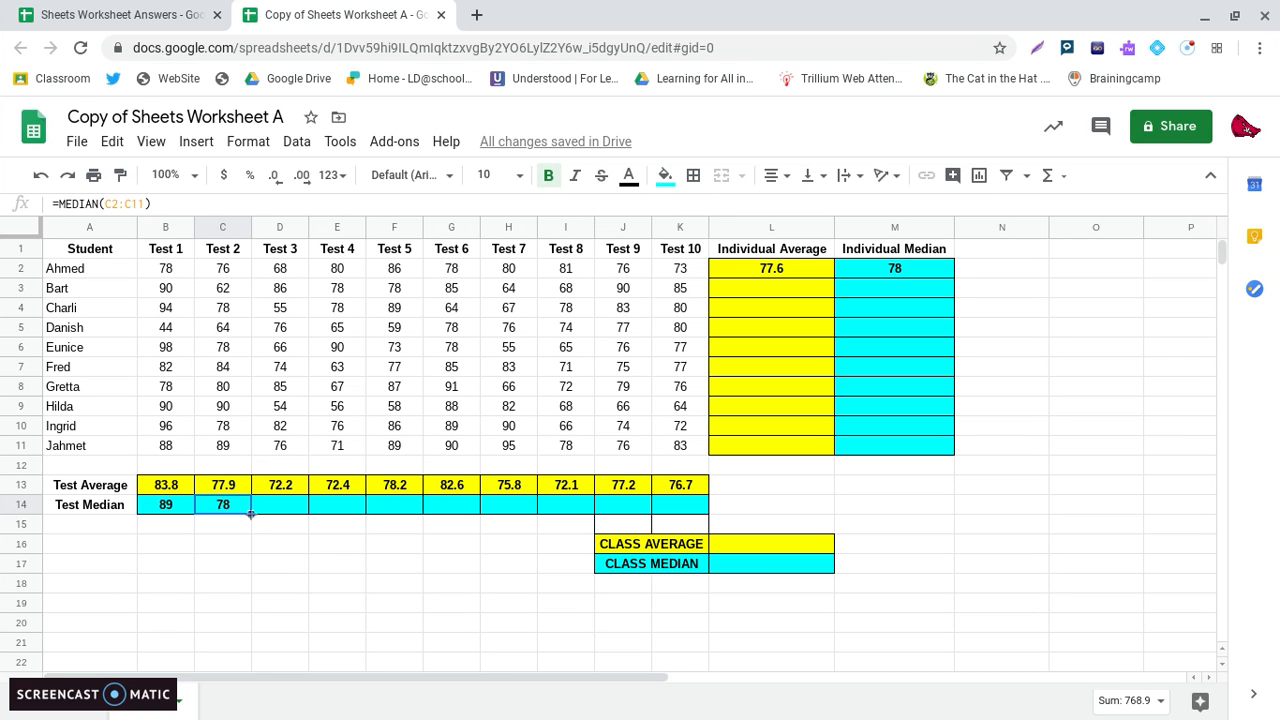
pyautogui.moveTo(250, 514); pyautogui.dragTo(677, 496)
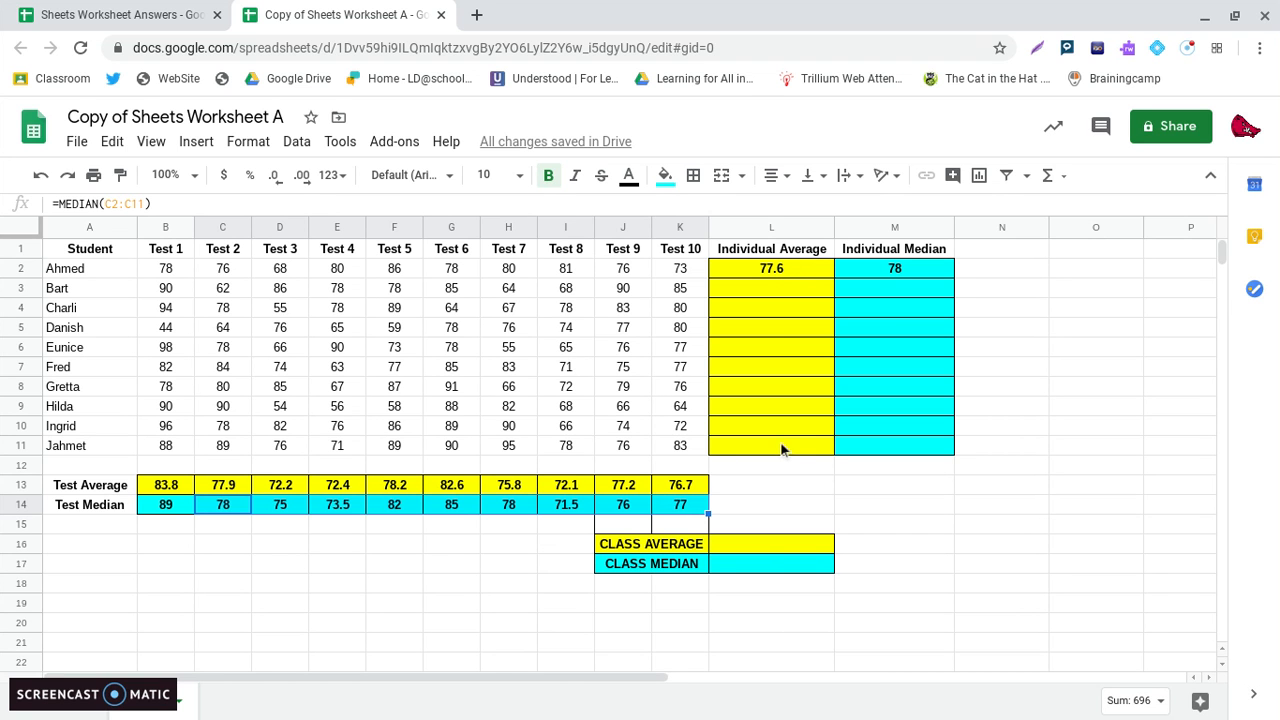
# Fill the Individual Average formula from L2 down to L11 and the Individual Median formula from M2 down to M11.
pyautogui.click(790, 275)
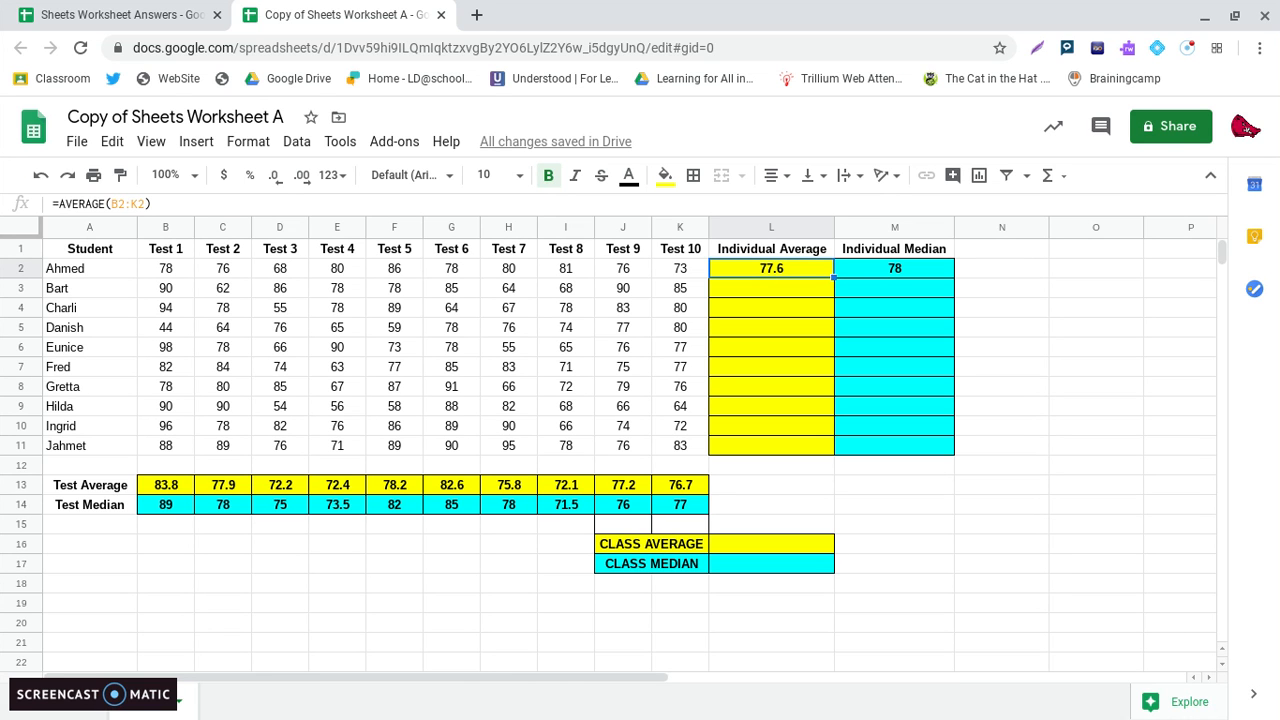
pyautogui.moveTo(833, 277); pyautogui.dragTo(827, 443)
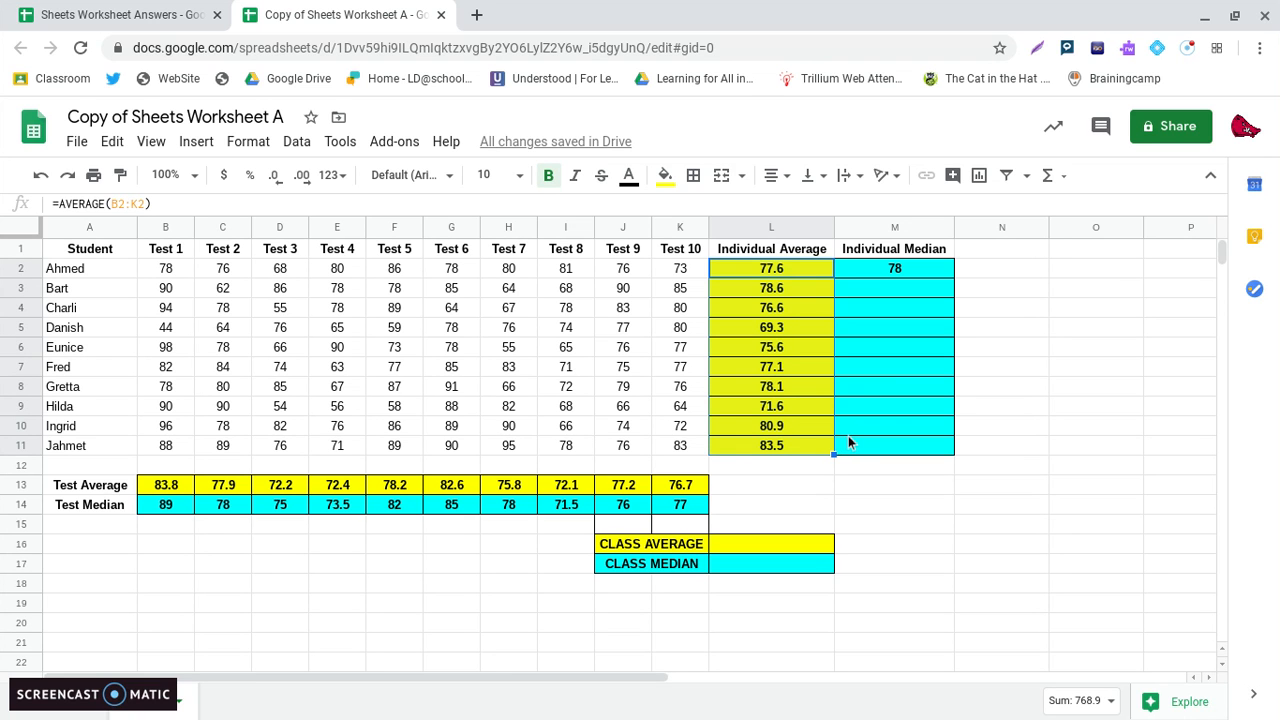
pyautogui.click(916, 272)
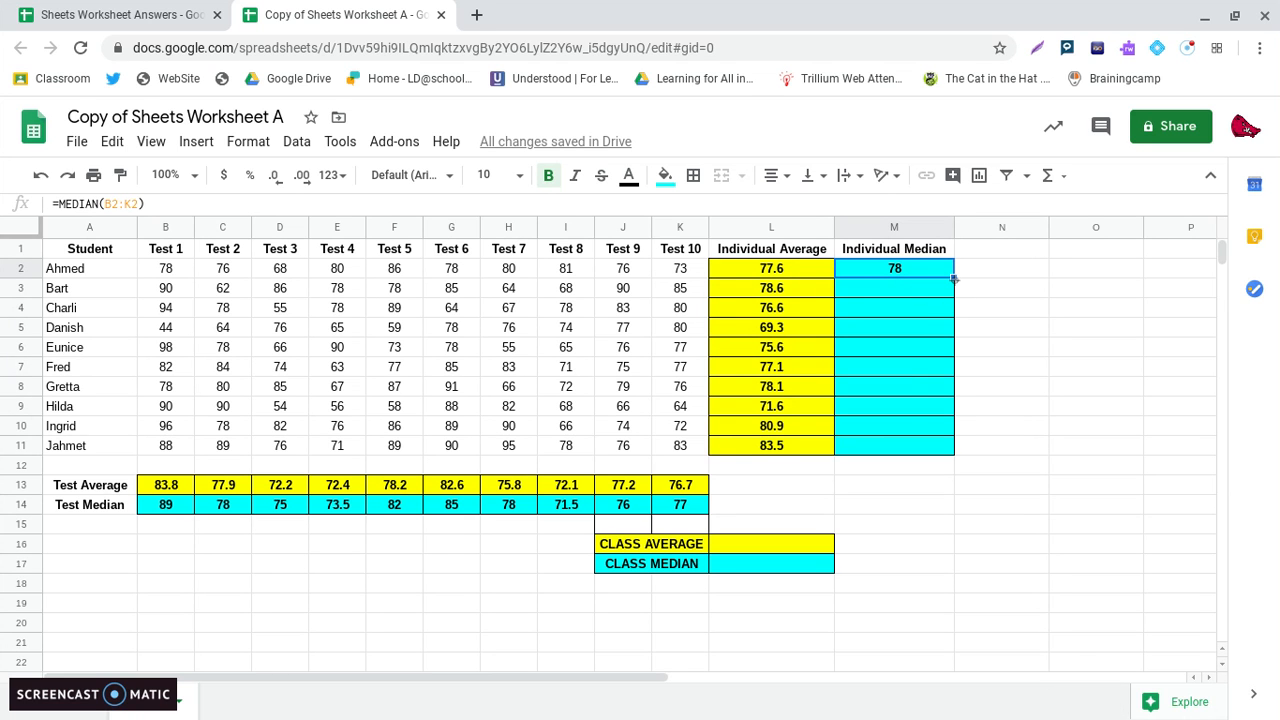
pyautogui.moveTo(954, 280); pyautogui.dragTo(960, 449)
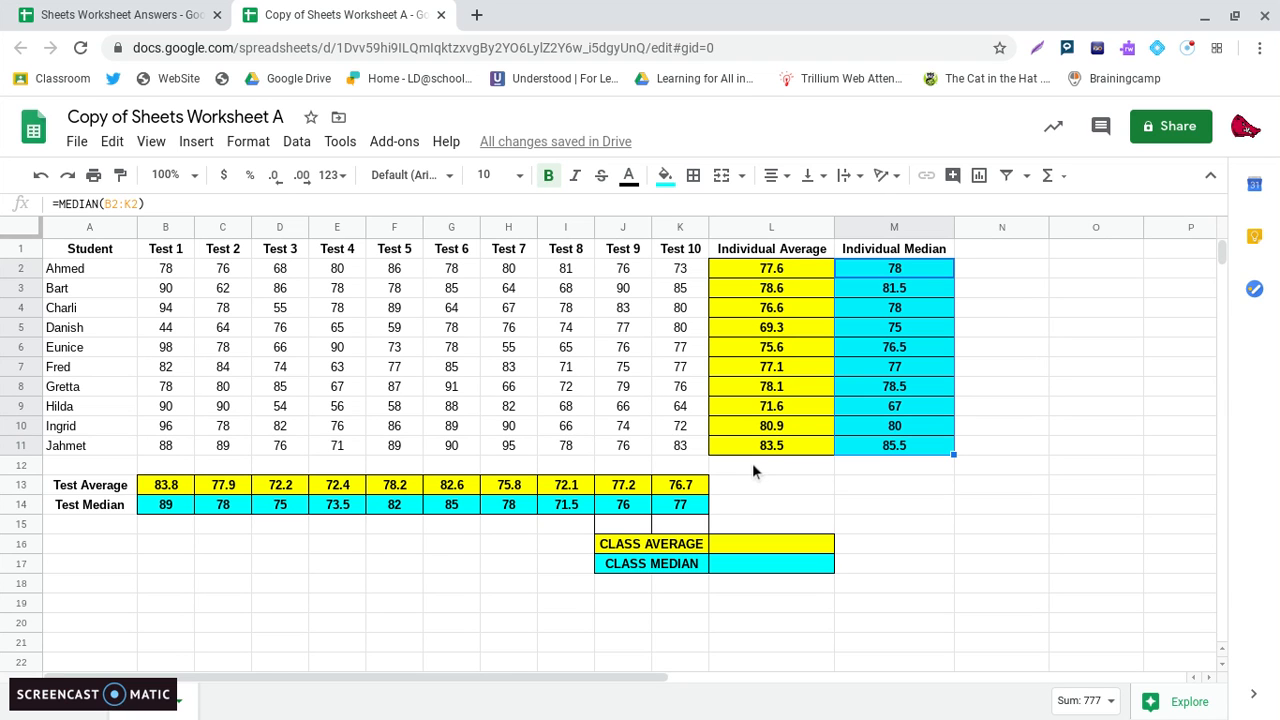
# Calculate the class average in cell L16 over all students' test scores with =AVERAGE(B2:K11).
pyautogui.click(766, 541)
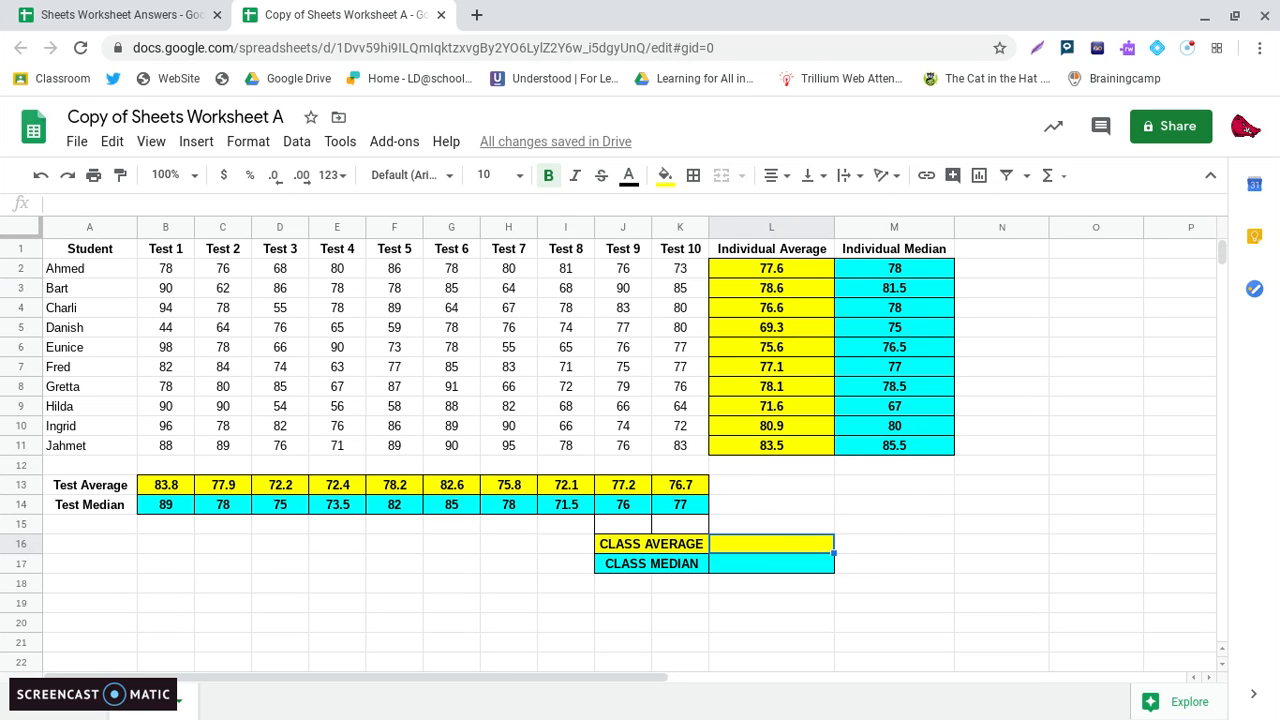
pyautogui.write('=AVERAGE')
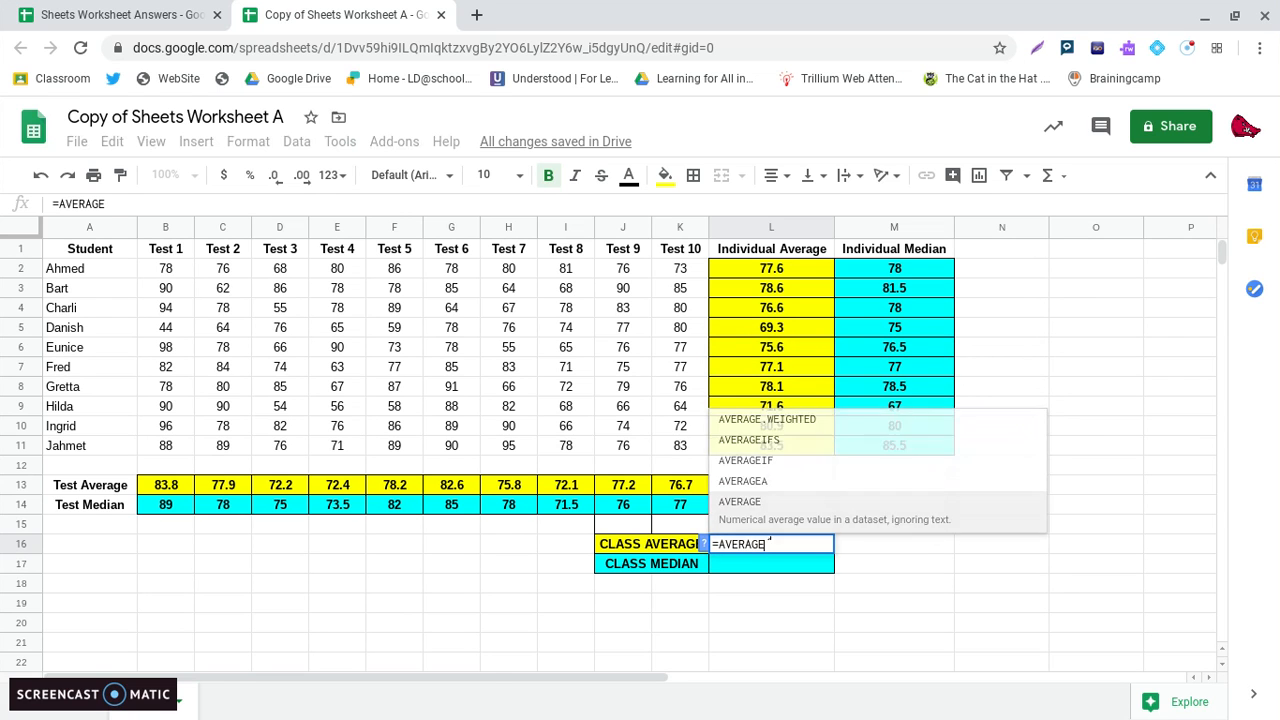
pyautogui.write('(')
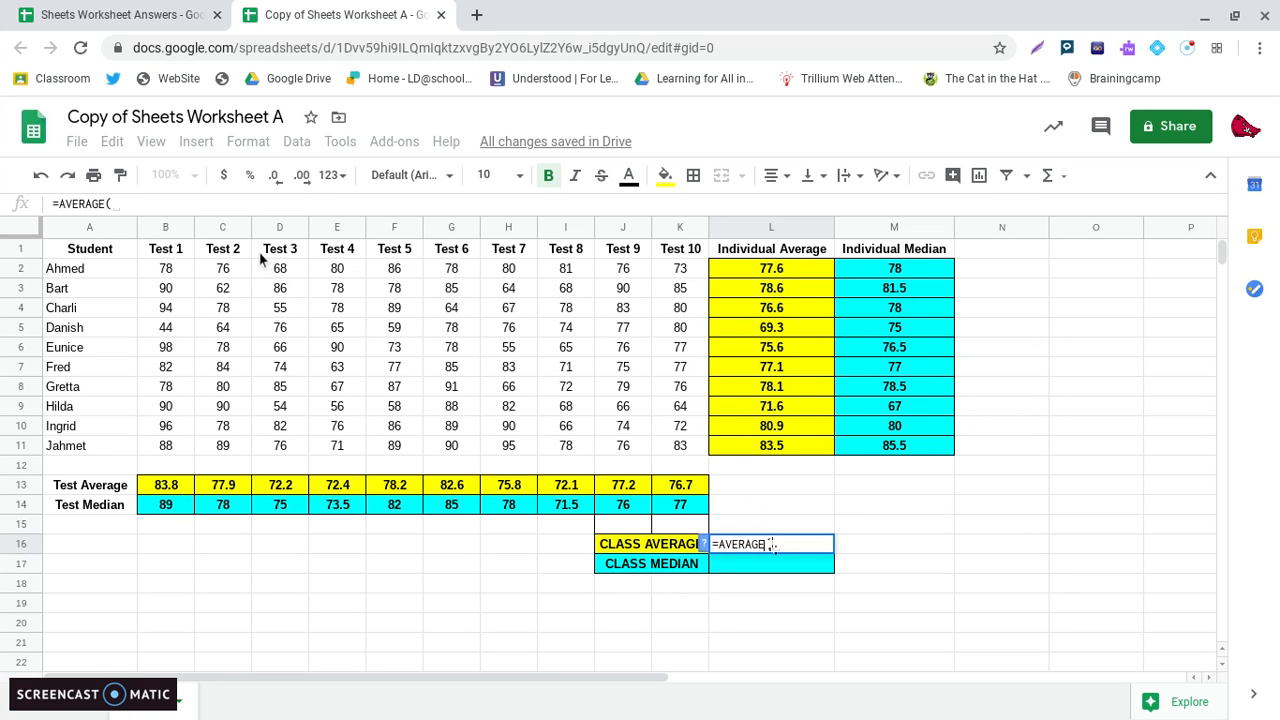
pyautogui.moveTo(174, 278); pyautogui.dragTo(663, 446)
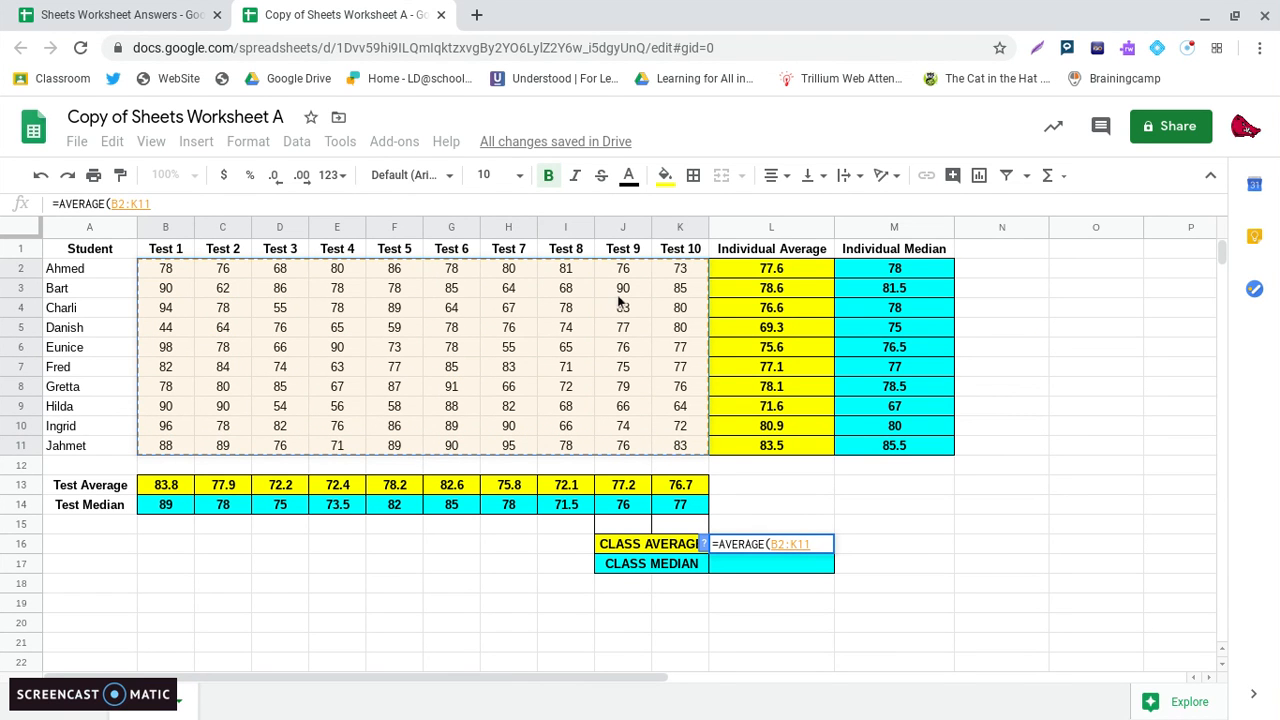
pyautogui.write(')')
pyautogui.press('Return')
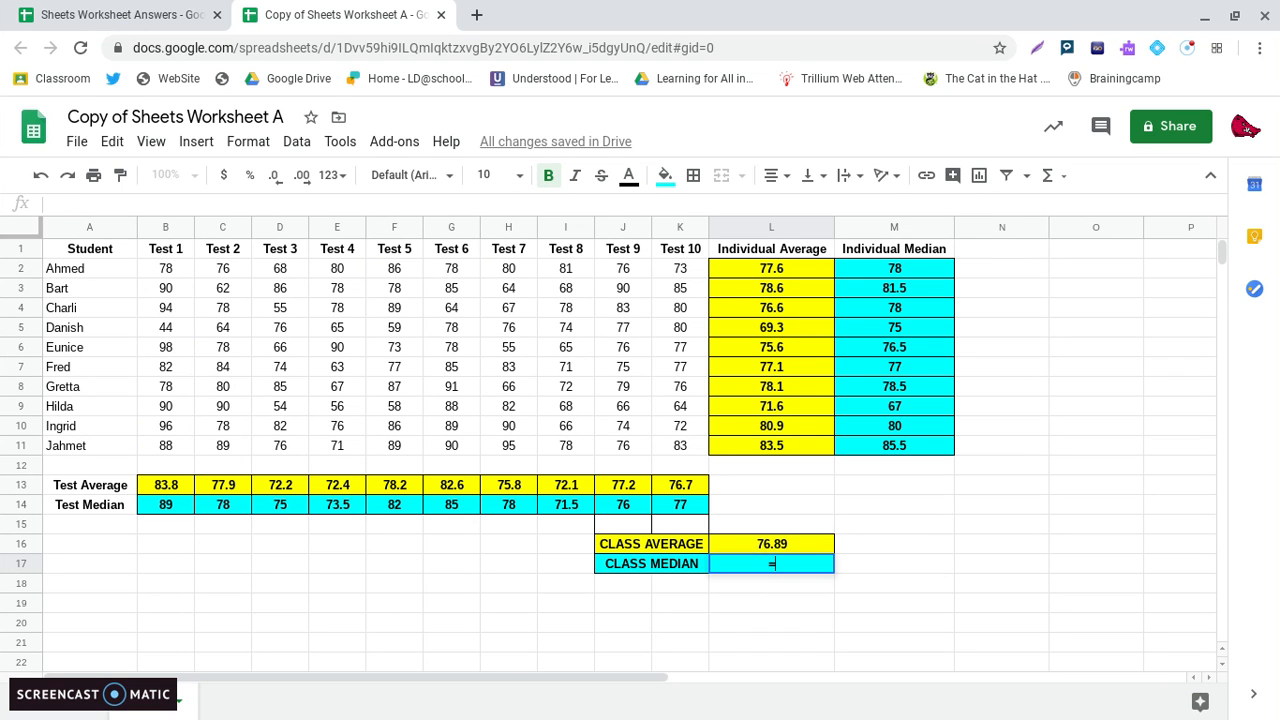
# Calculate the class median in cell L17 over all students' test scores with =MEDIAN(B2:K11).
pyautogui.write('=MED')
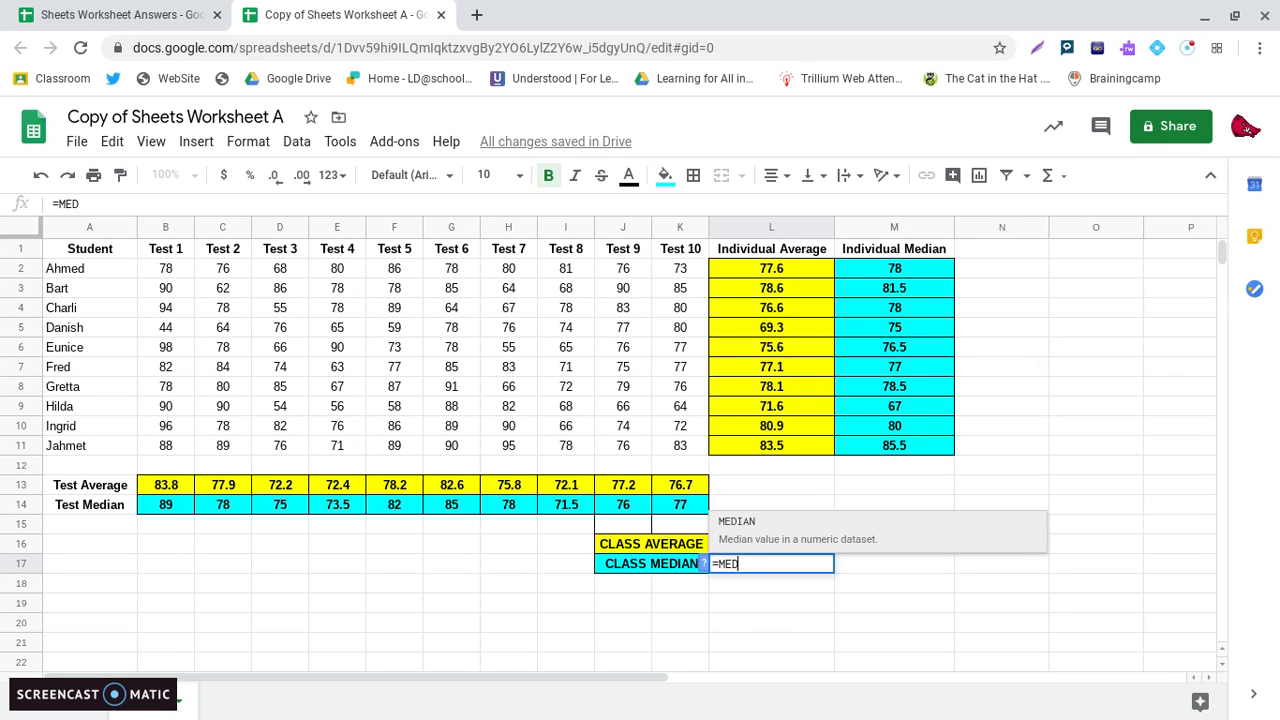
pyautogui.write('IAN(')
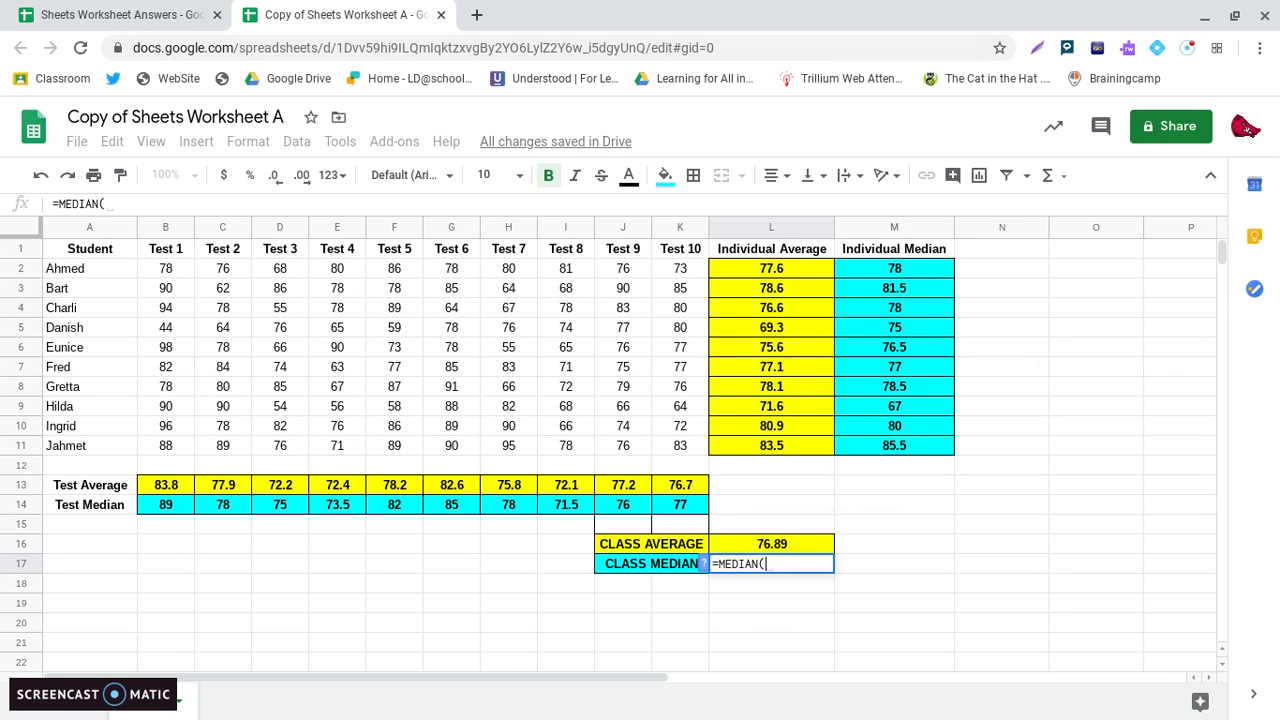
pyautogui.moveTo(165, 268); pyautogui.dragTo(680, 457)
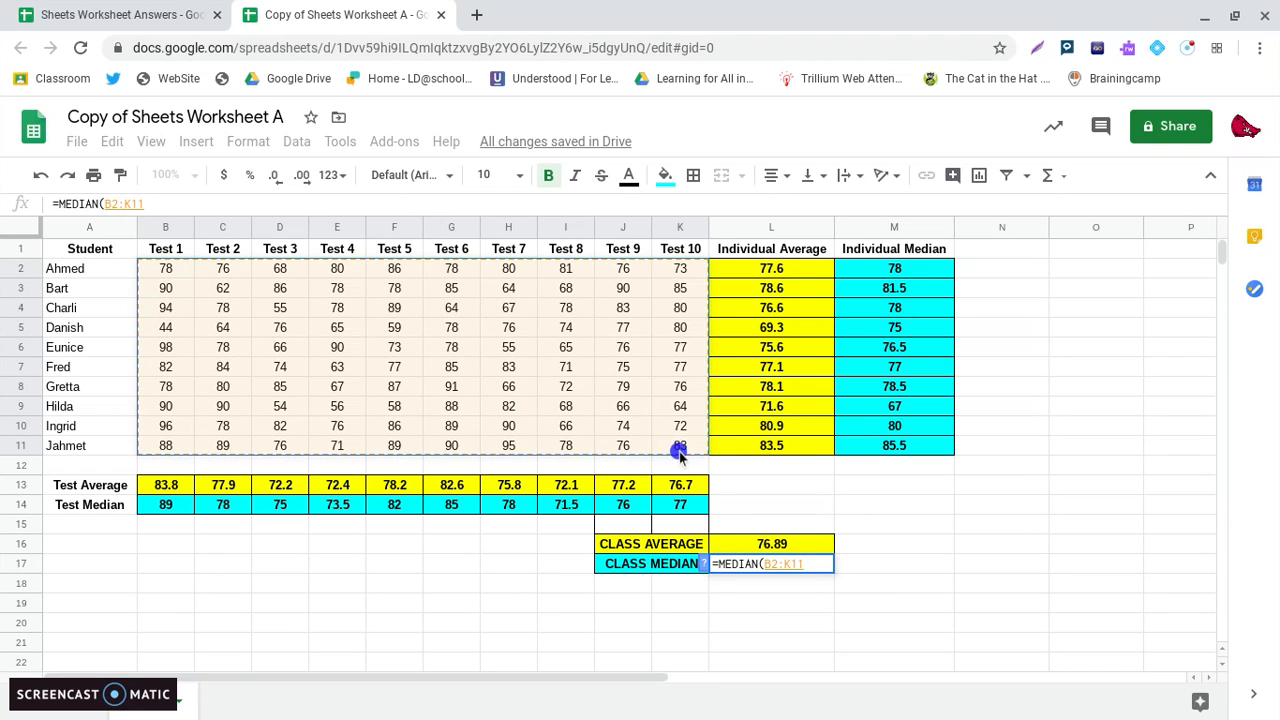
pyautogui.write(')')
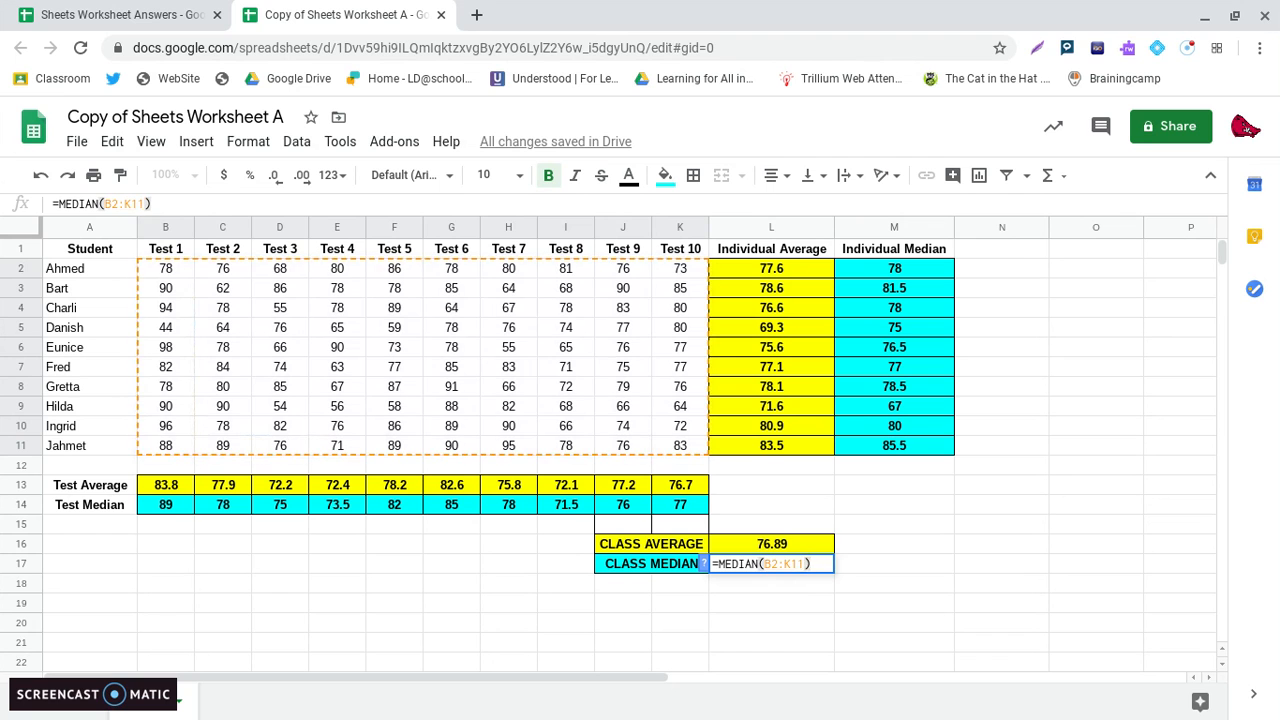
pyautogui.press('Return')
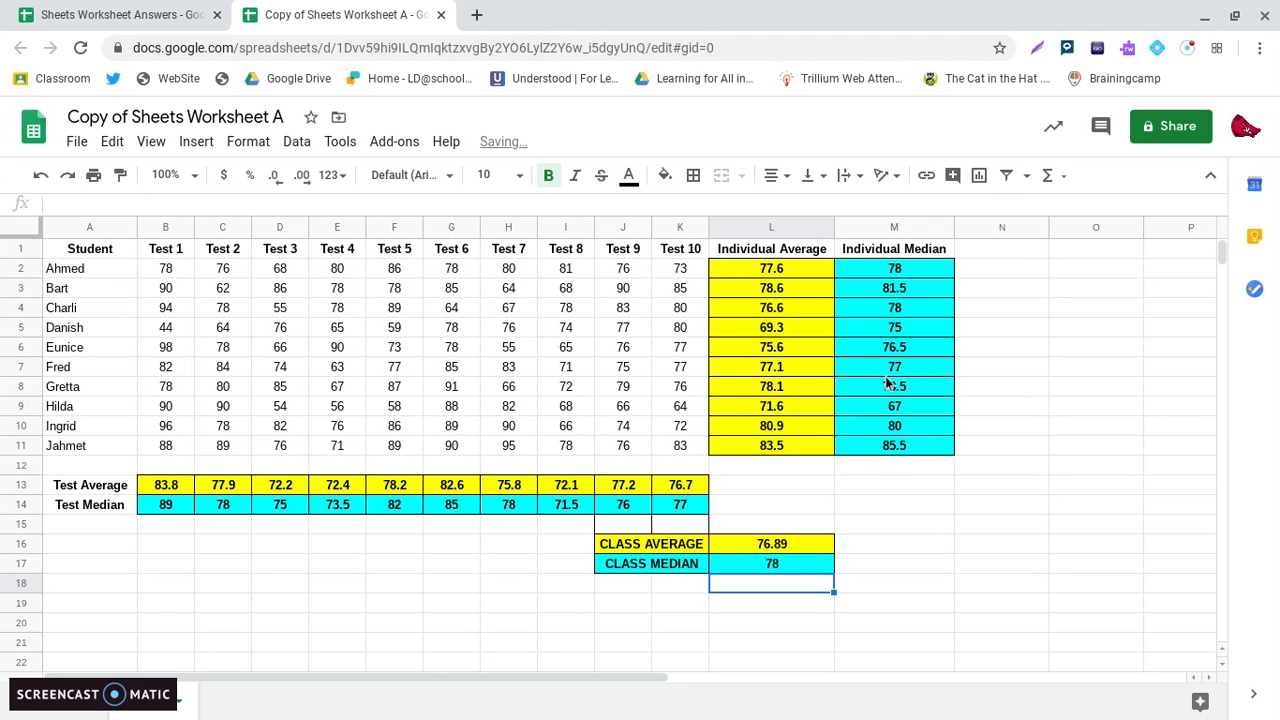